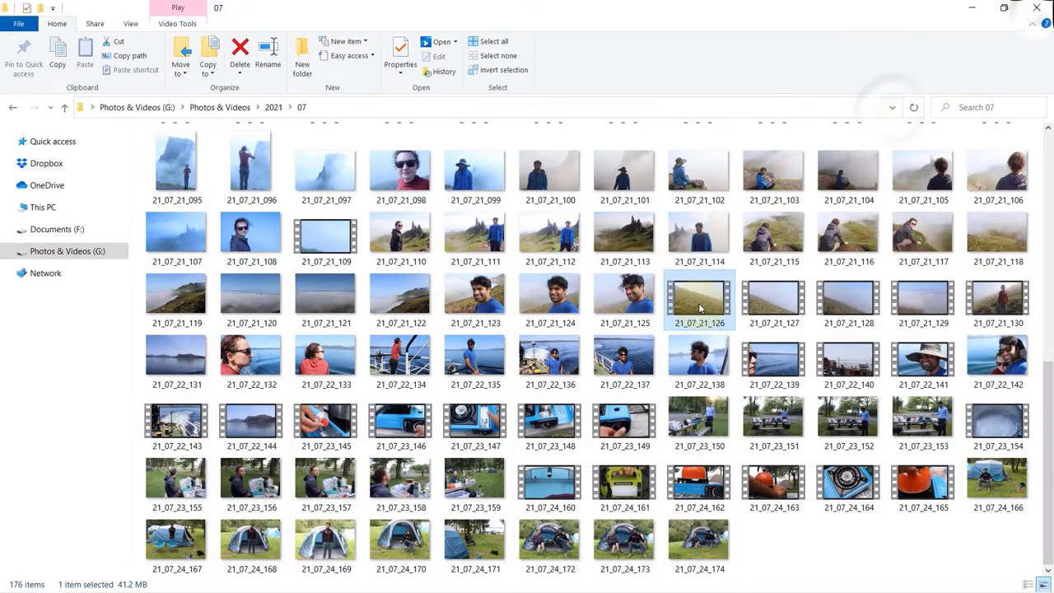
Step: Copy the video 21_07_21_126 from the G:\2021\07 folder
right_click(701, 307)
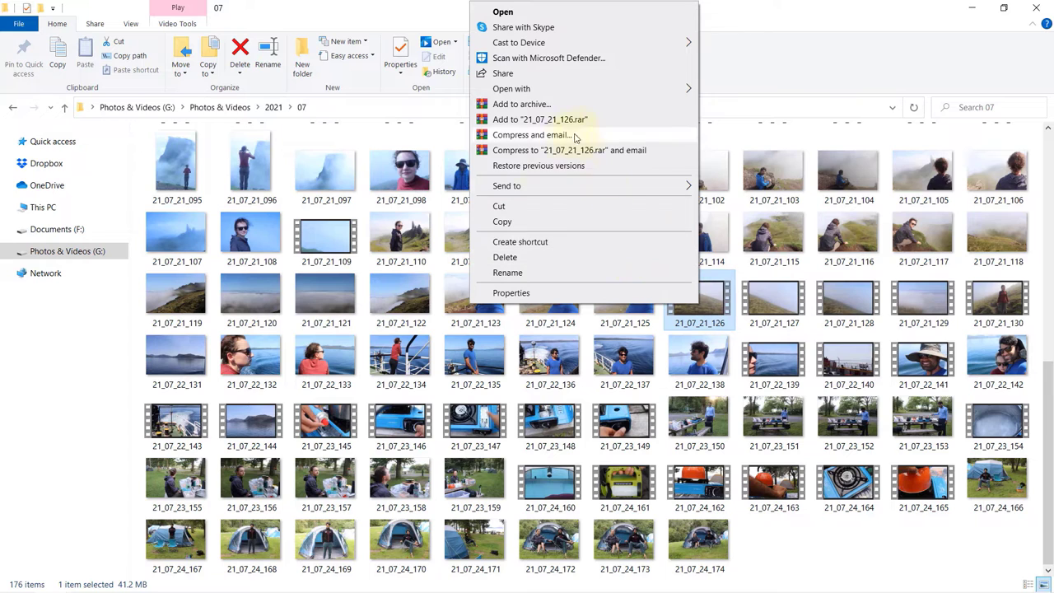
click(503, 222)
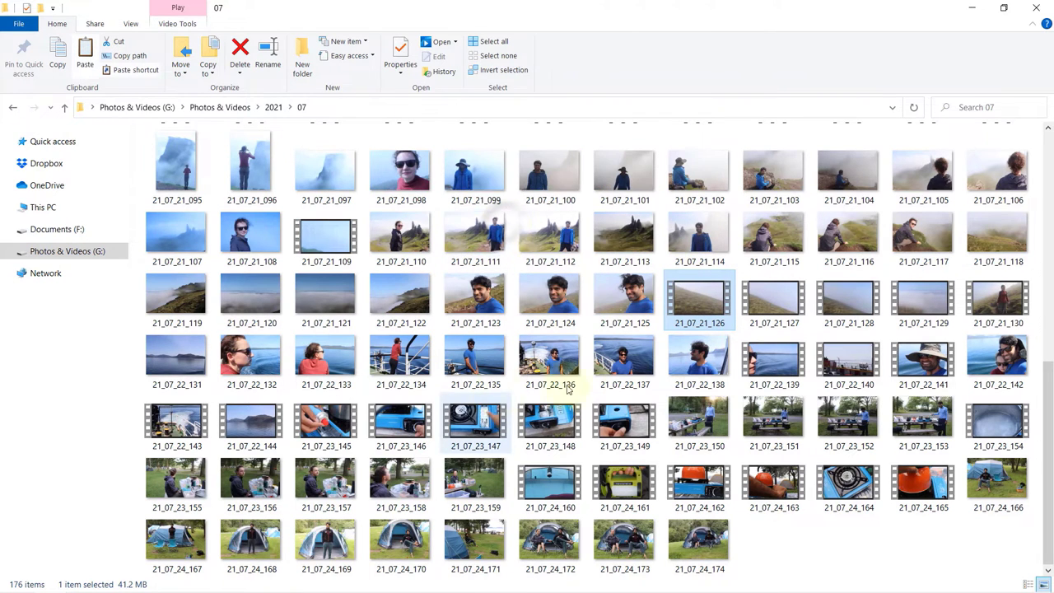
Step: Paste the copied 21_07_21_126 video into the empty folder 4 window
key(alt+Tab)
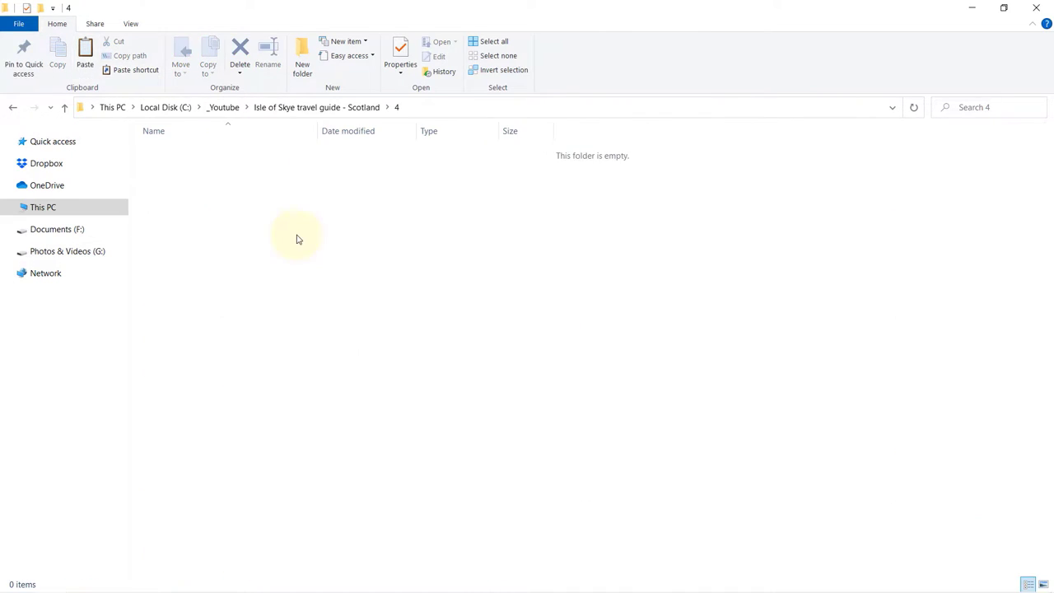
right_click(264, 219)
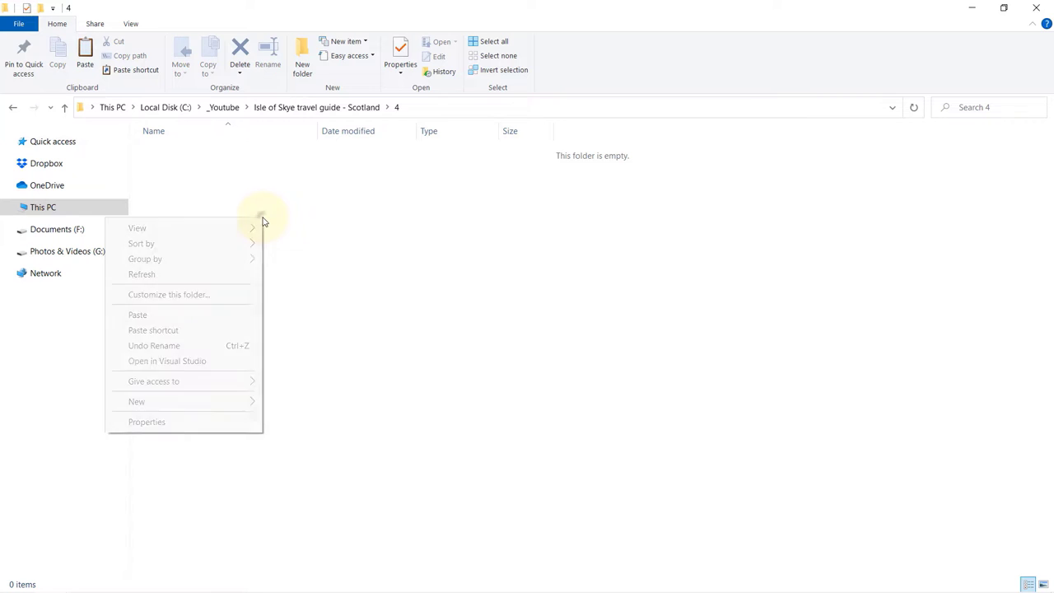
click(156, 314)
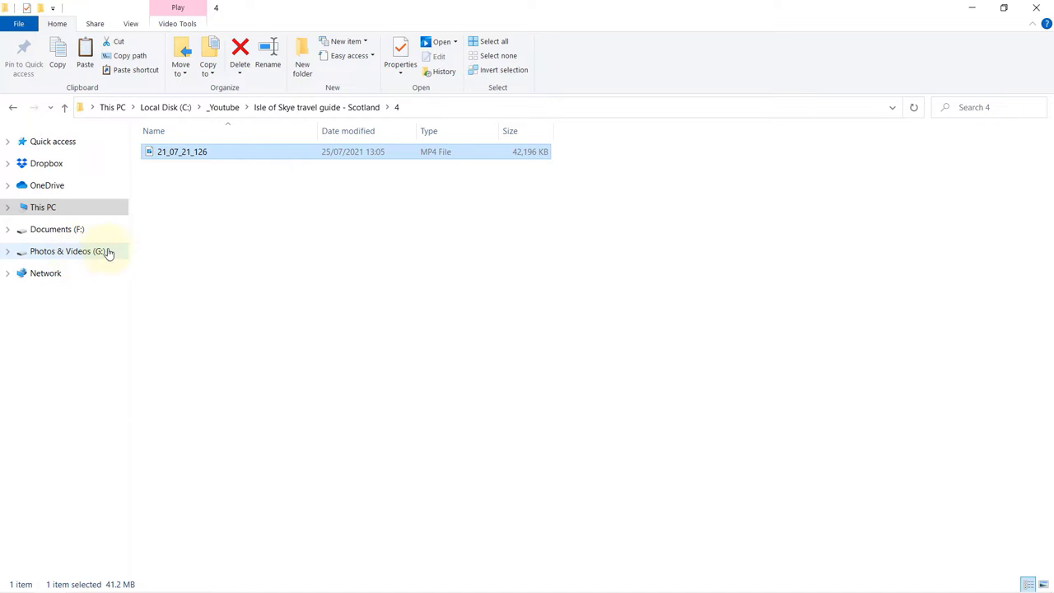
Step: Launch Device Manager, expand Disk drives, and open the Seagate Expansion Desk SCSI Disk Device properties
mouse_move(80, 583)
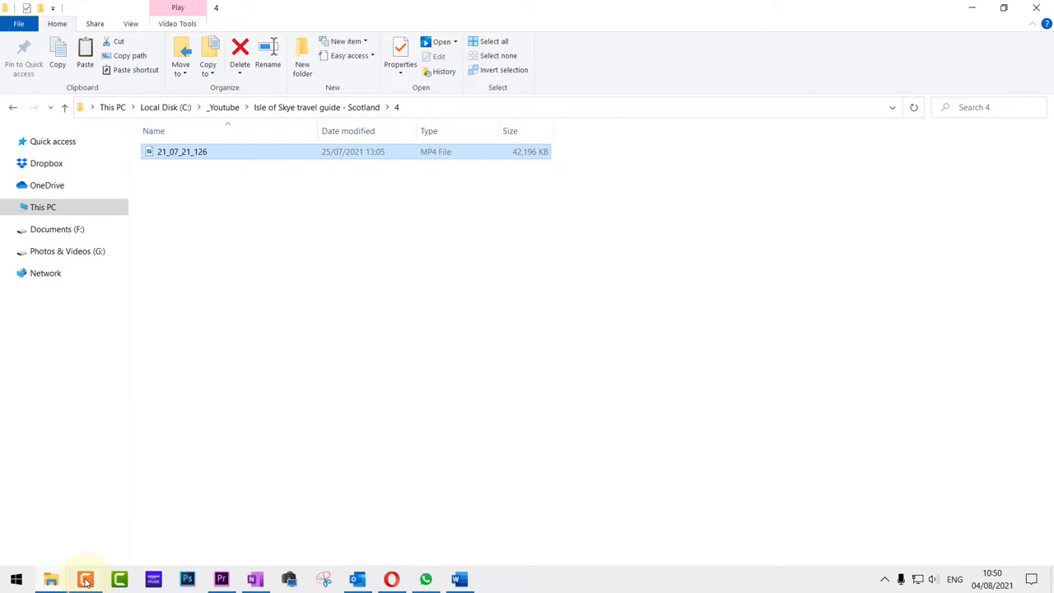
right_click(16, 580)
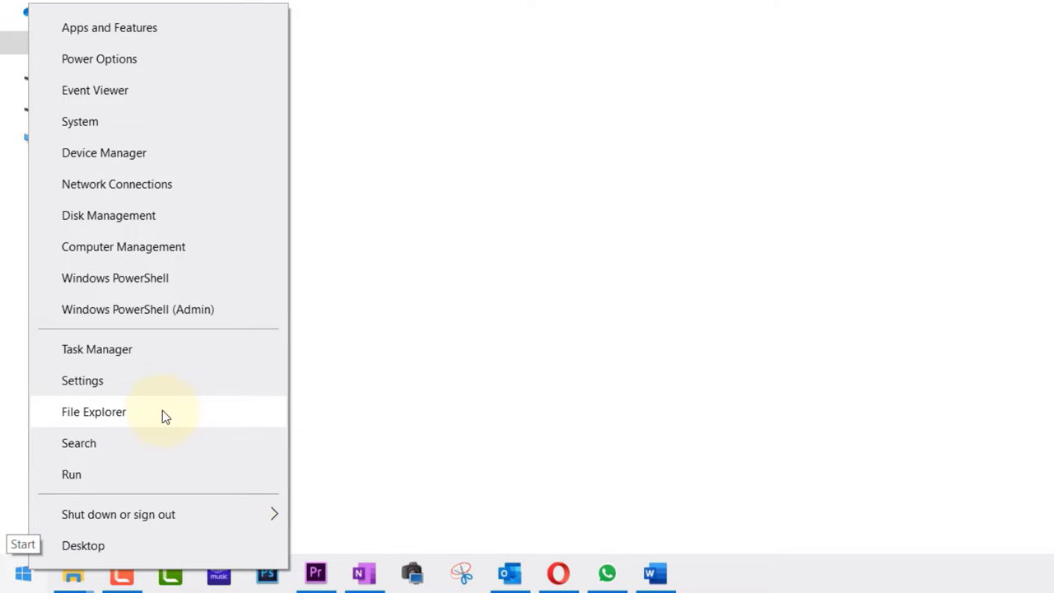
click(206, 162)
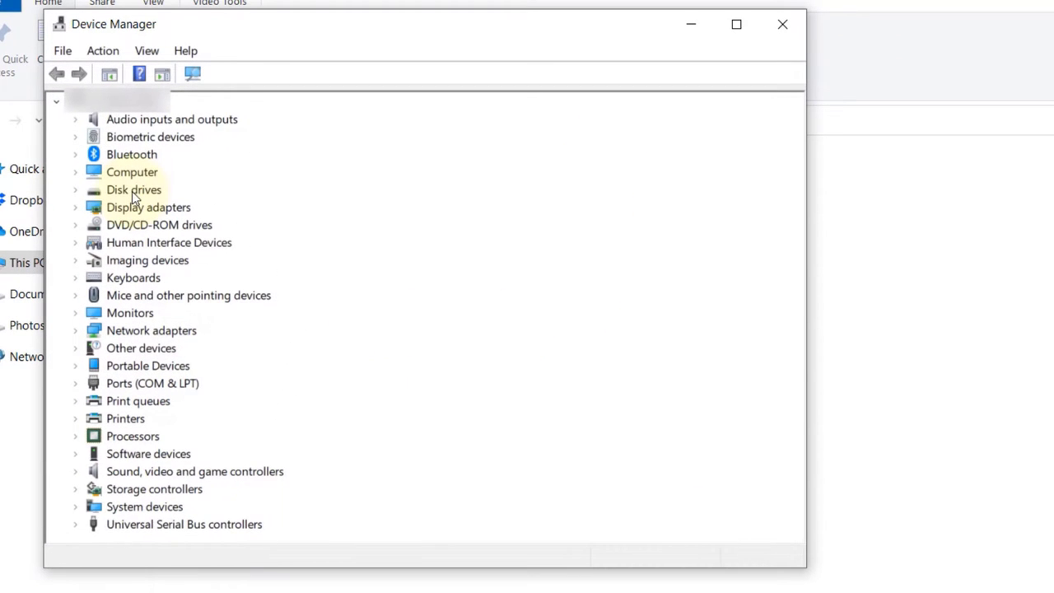
click(132, 191)
click(75, 189)
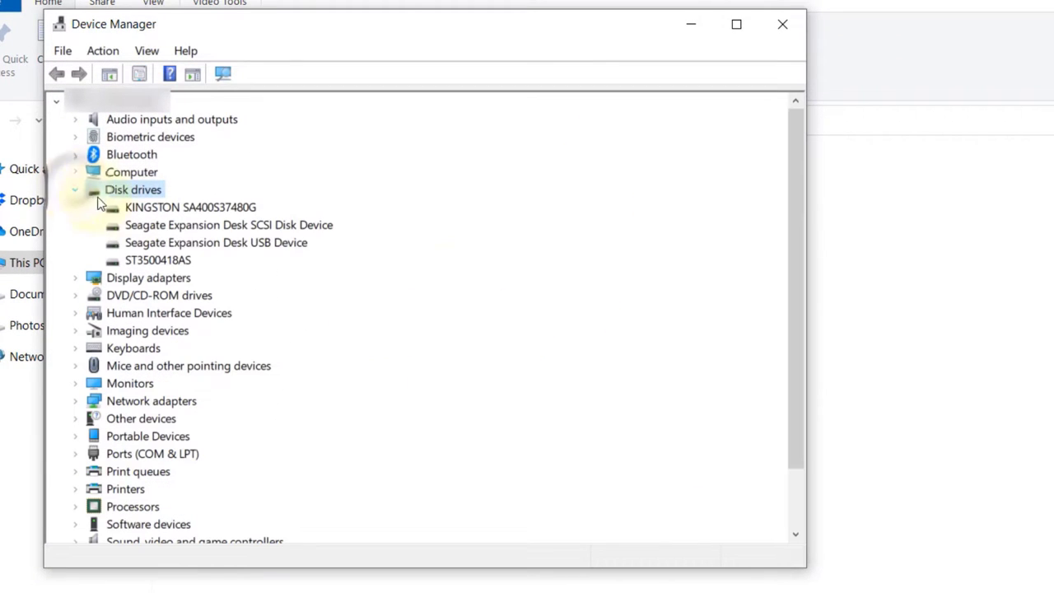
click(259, 227)
right_click(254, 227)
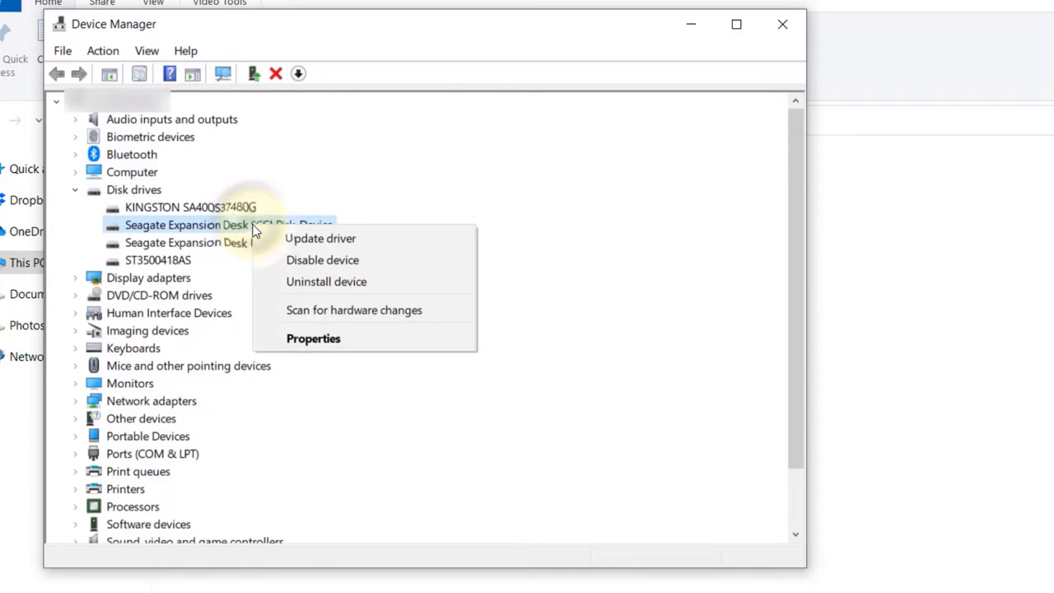
click(333, 344)
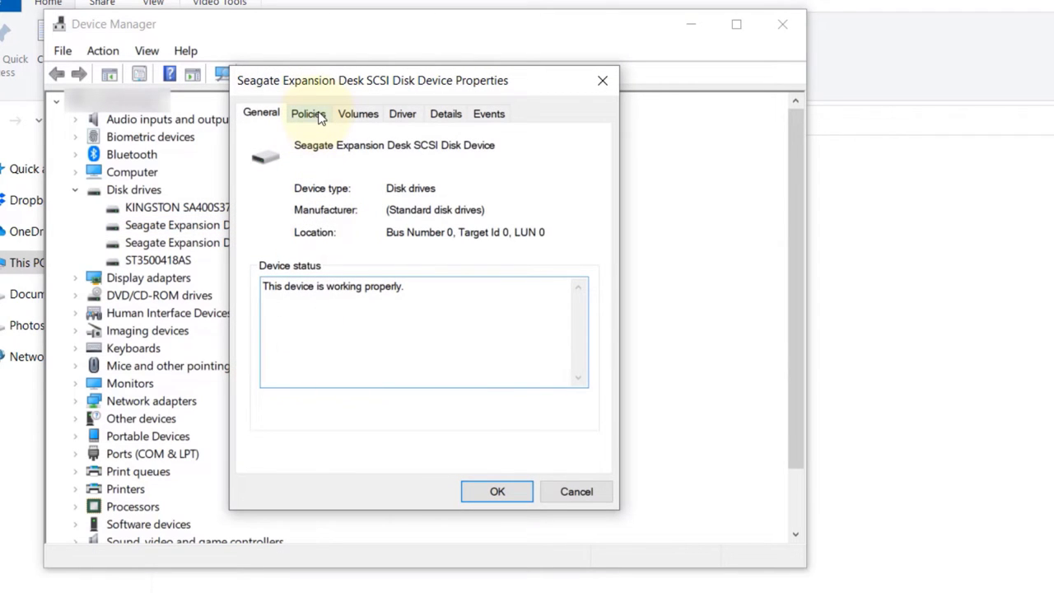
Step: View the Seagate drive's Policies tab showing Quick removal, and reveal the hidden tray icons
click(322, 115)
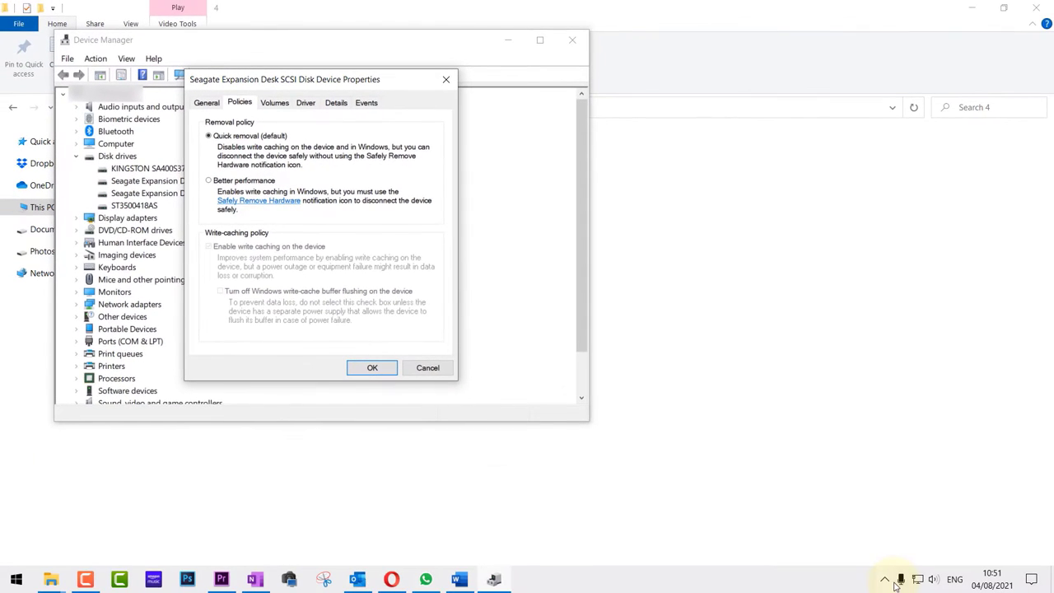
click(885, 582)
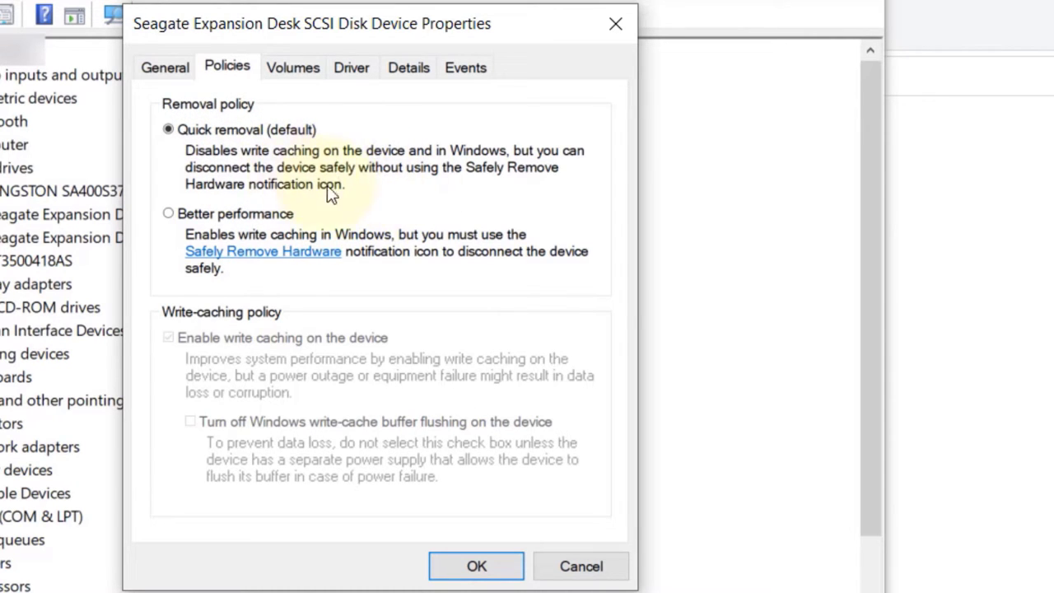
Step: Select the Better performance removal policy and check the Safely Remove Hardware drive list
click(196, 219)
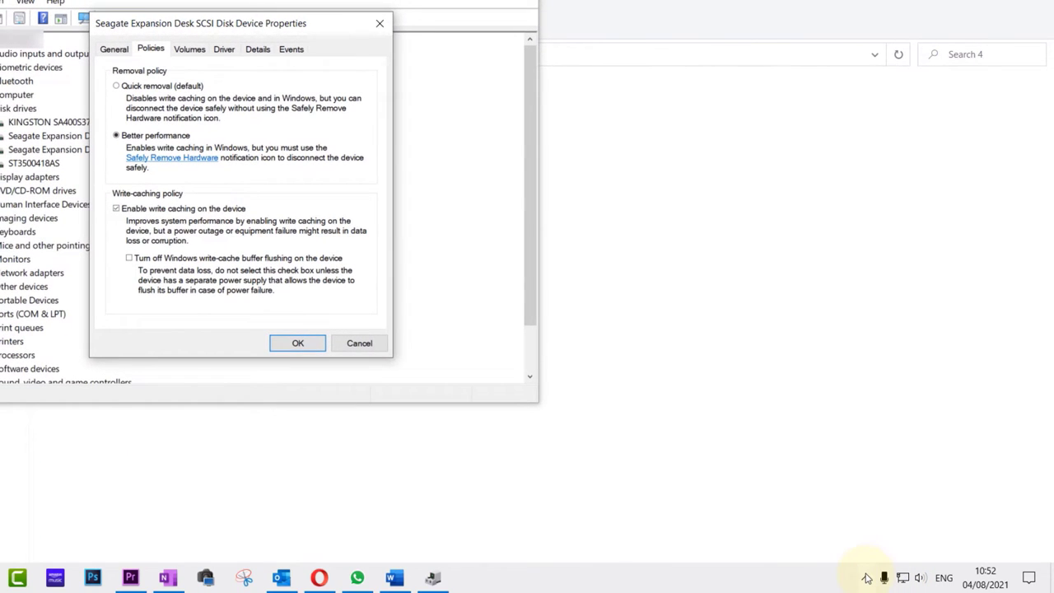
click(868, 579)
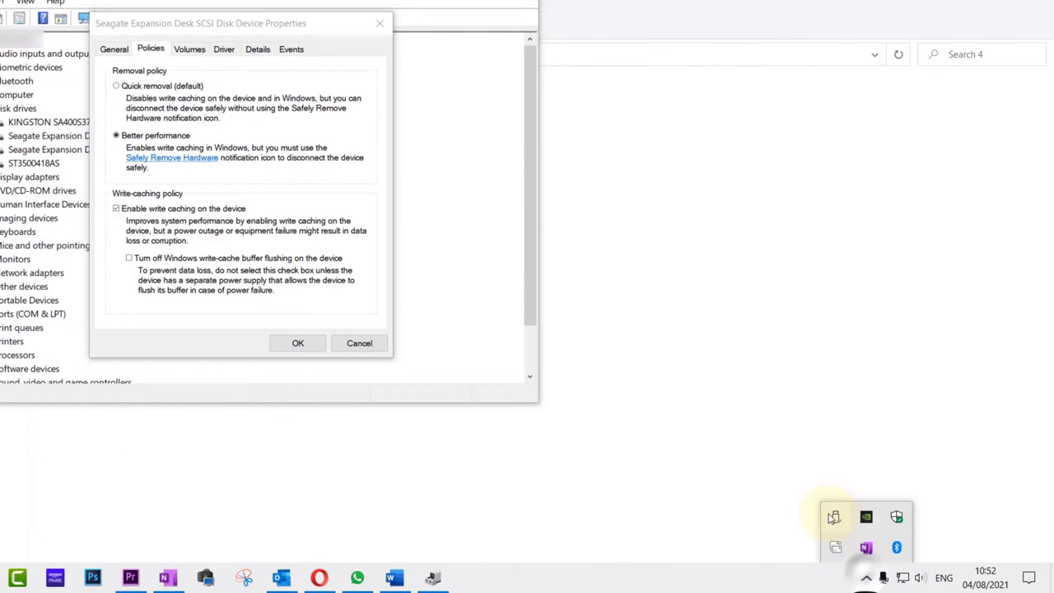
click(838, 519)
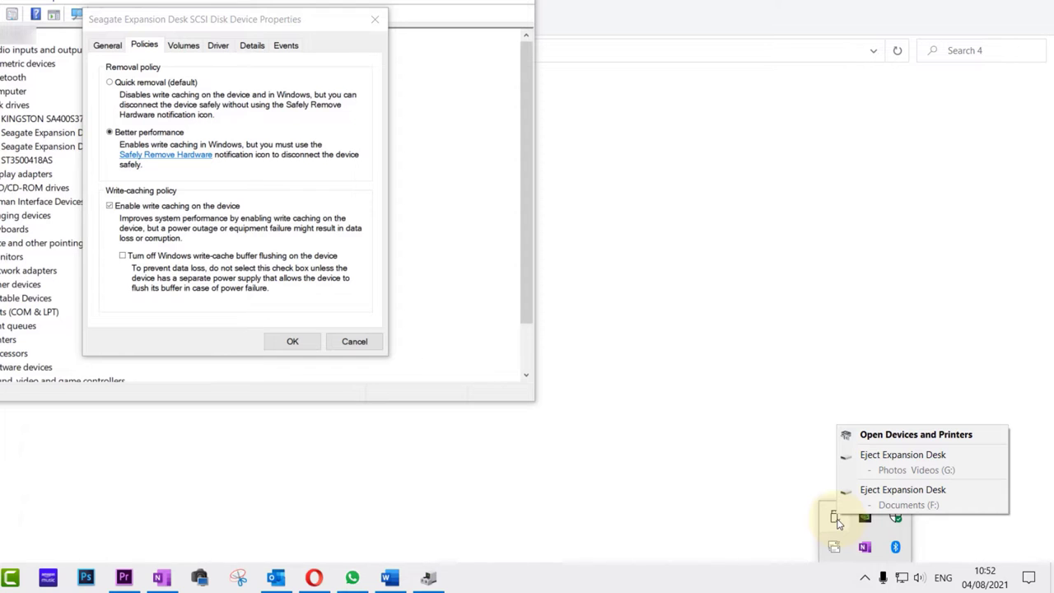
click(269, 183)
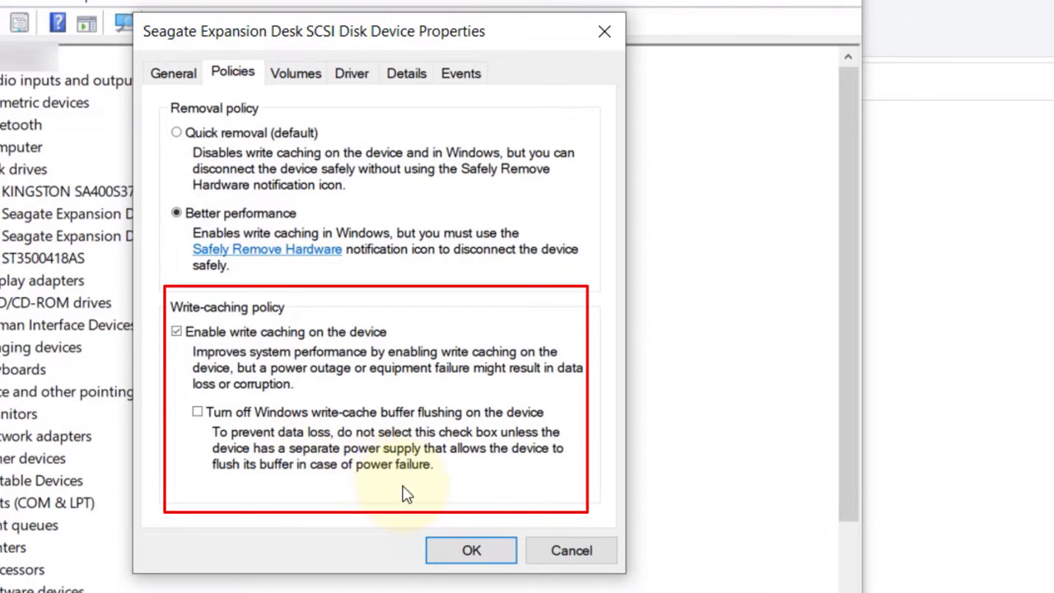
Step: Confirm the Better performance policy with OK in the Seagate drive properties
click(490, 550)
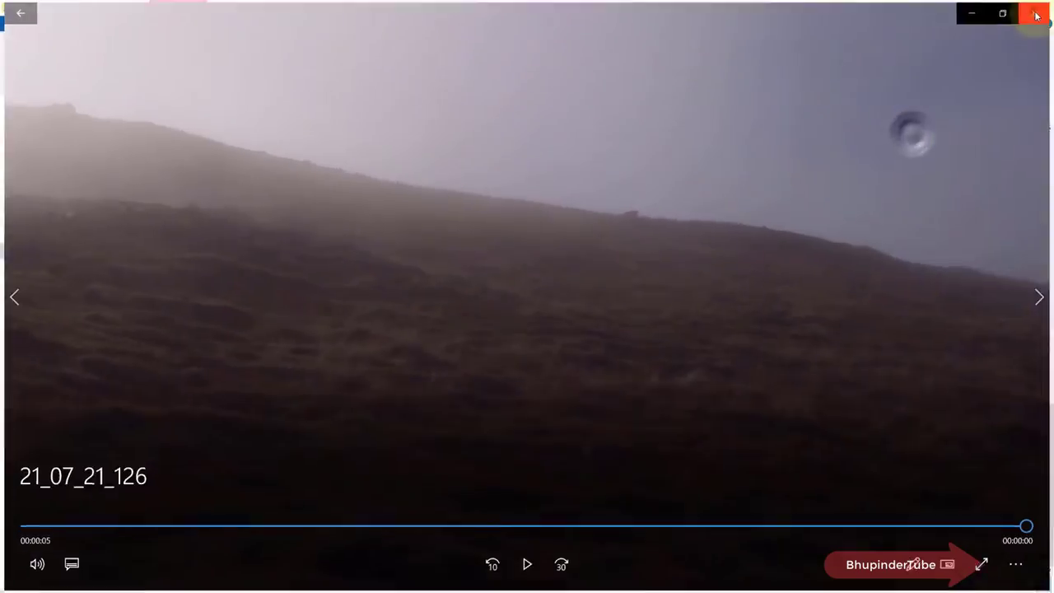
Step: Close the player and copy the video 21_07_21_126 again
click(1036, 15)
right_click(708, 218)
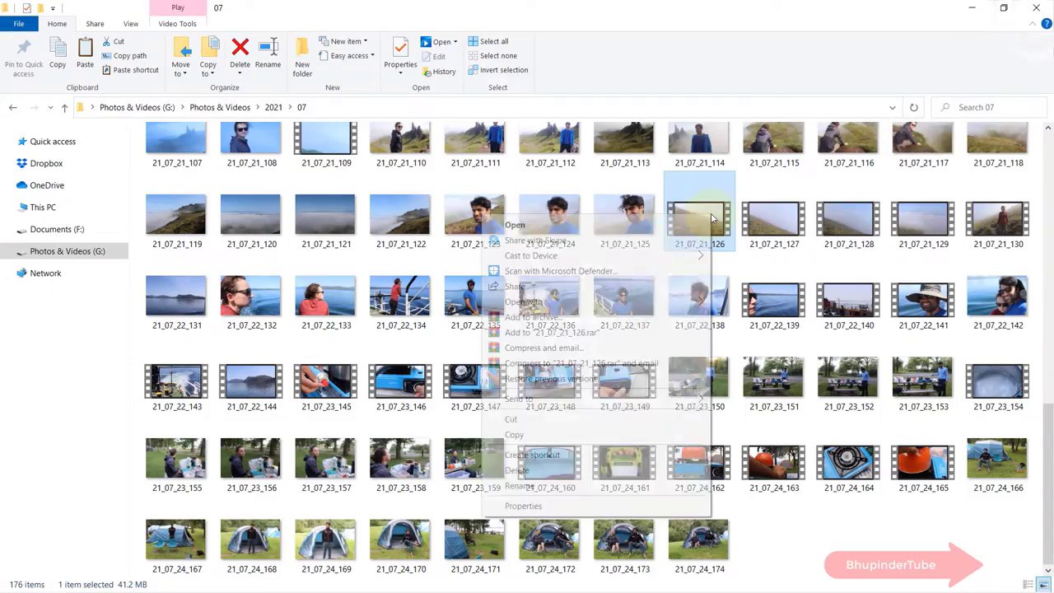
click(514, 435)
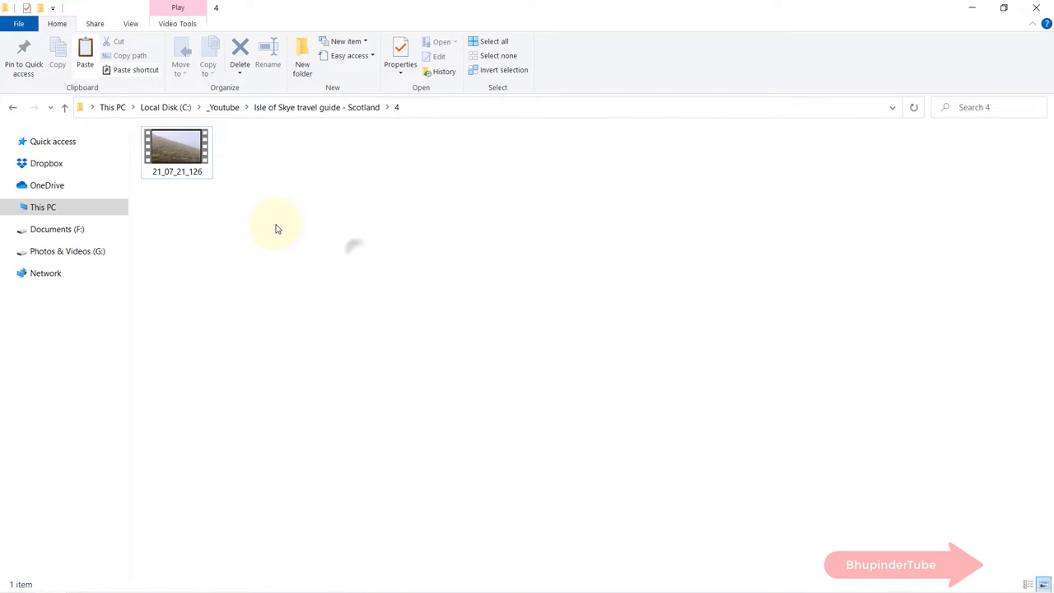
Step: Rename the existing copy in folder 4 to 21_07_21_126-1, then paste the fresh copy
key(F2)
key(End)
text(-1)
key(Return)
right_click(275, 225)
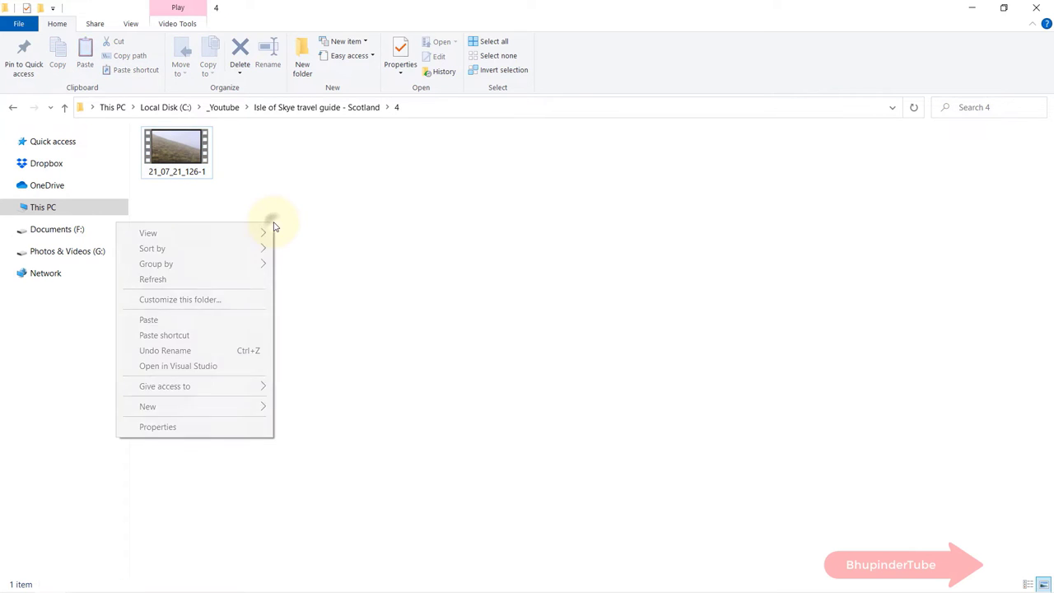
click(184, 321)
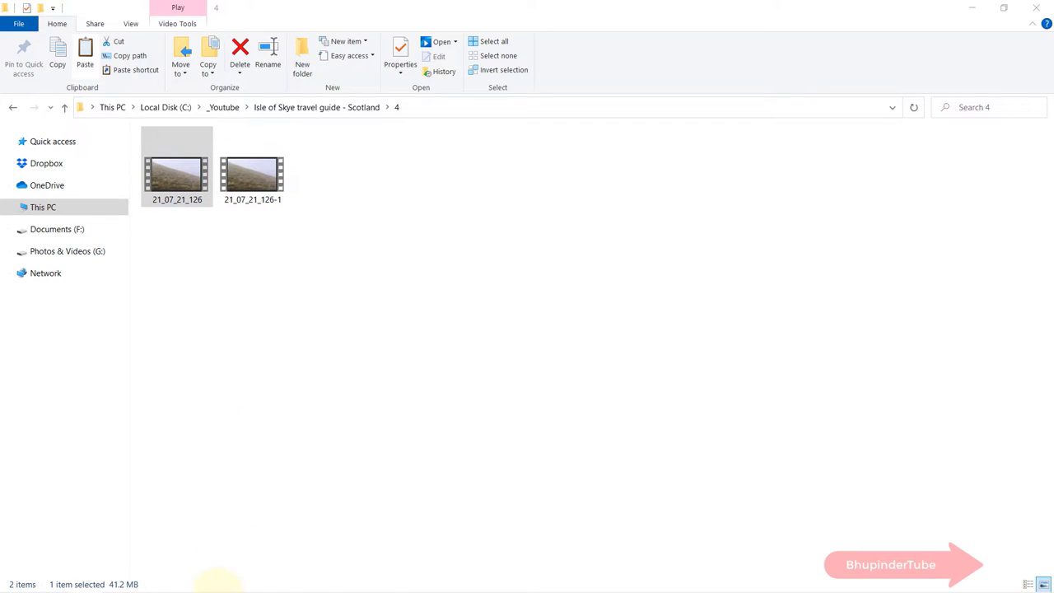
Step: Copy 21_07_22_140 from the 07 folder window and paste it into folder 4
mouse_move(51, 579)
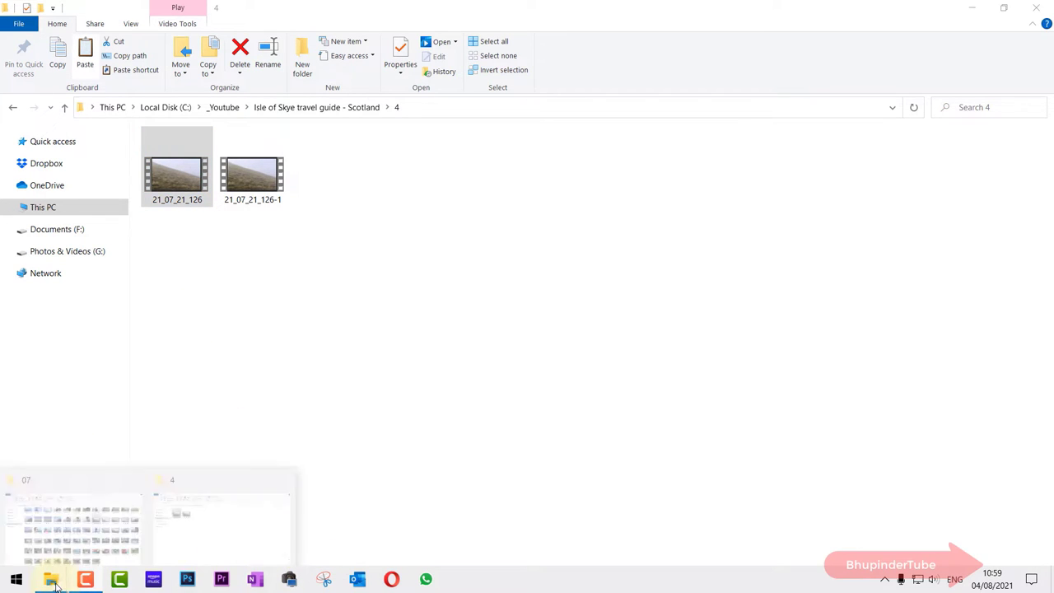
click(101, 540)
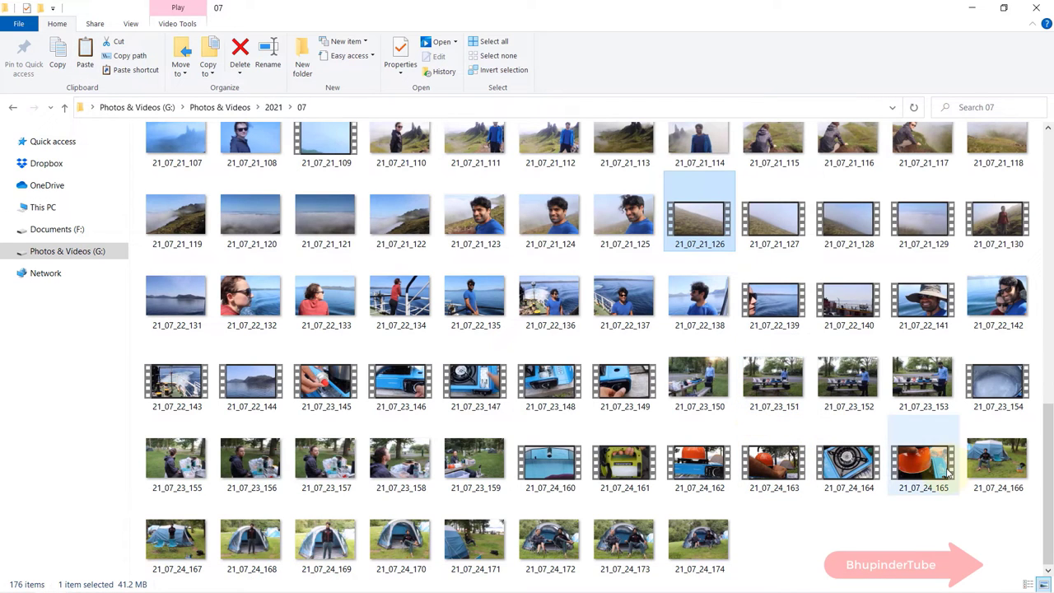
click(845, 306)
right_click(846, 308)
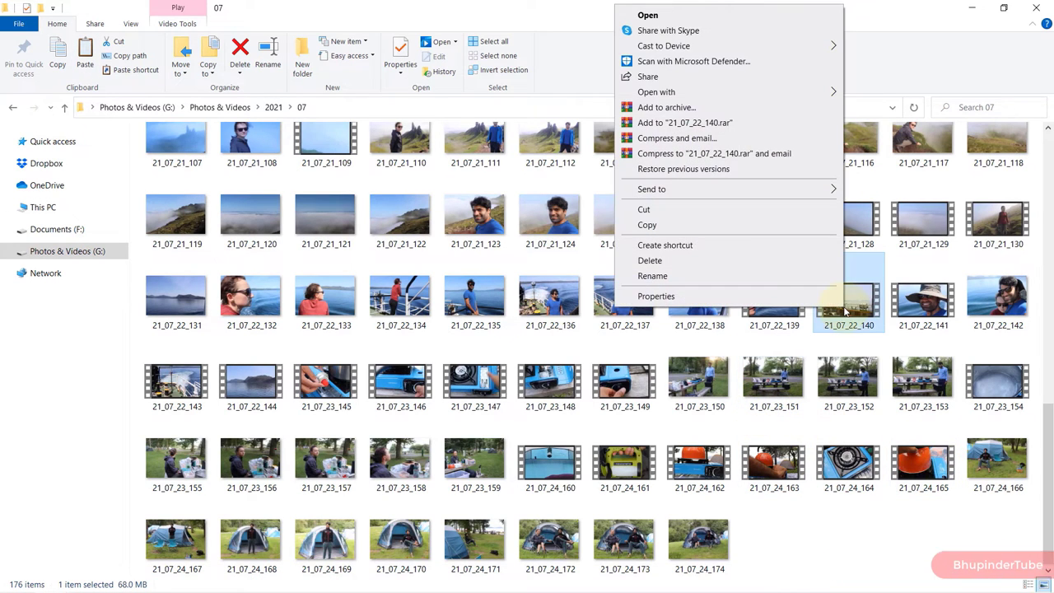
click(668, 231)
mouse_move(50, 579)
click(207, 501)
right_click(383, 294)
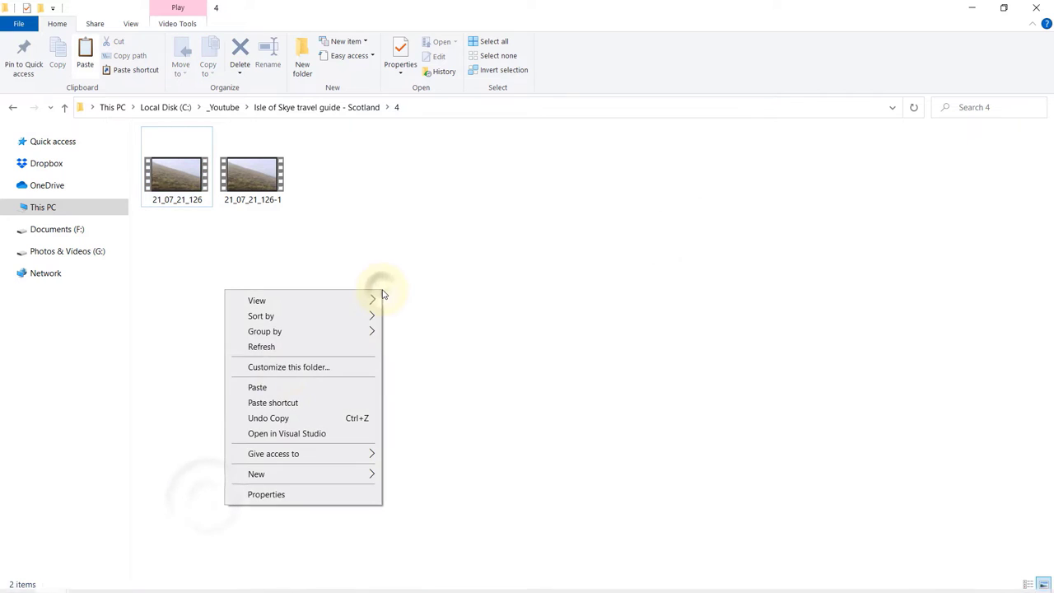
click(276, 387)
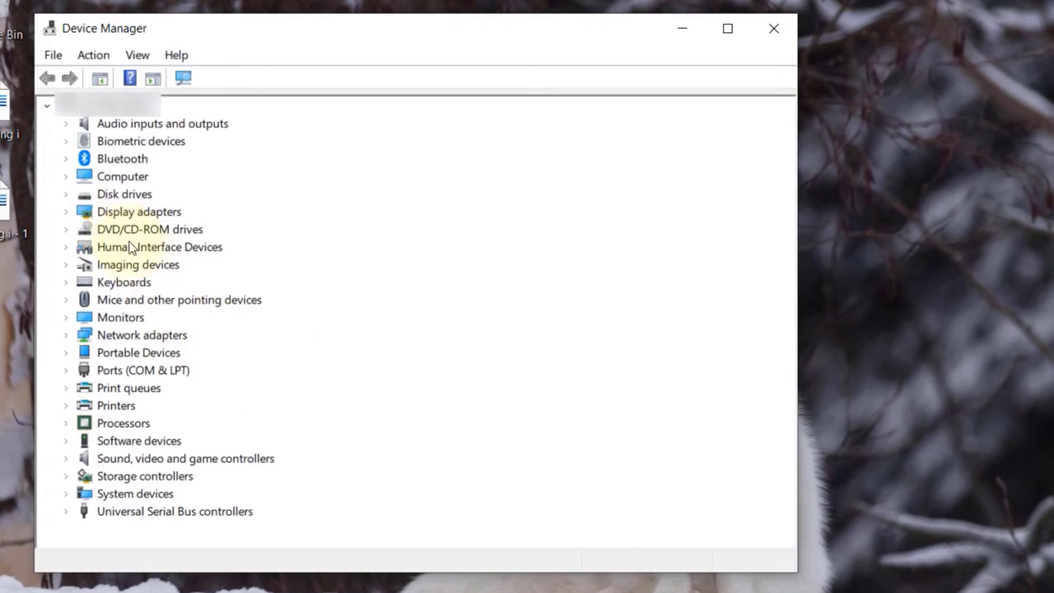
Step: Open the first Seagate Expansion Desk drive's properties and apply Quick removal (default) on Policies
click(65, 194)
click(180, 229)
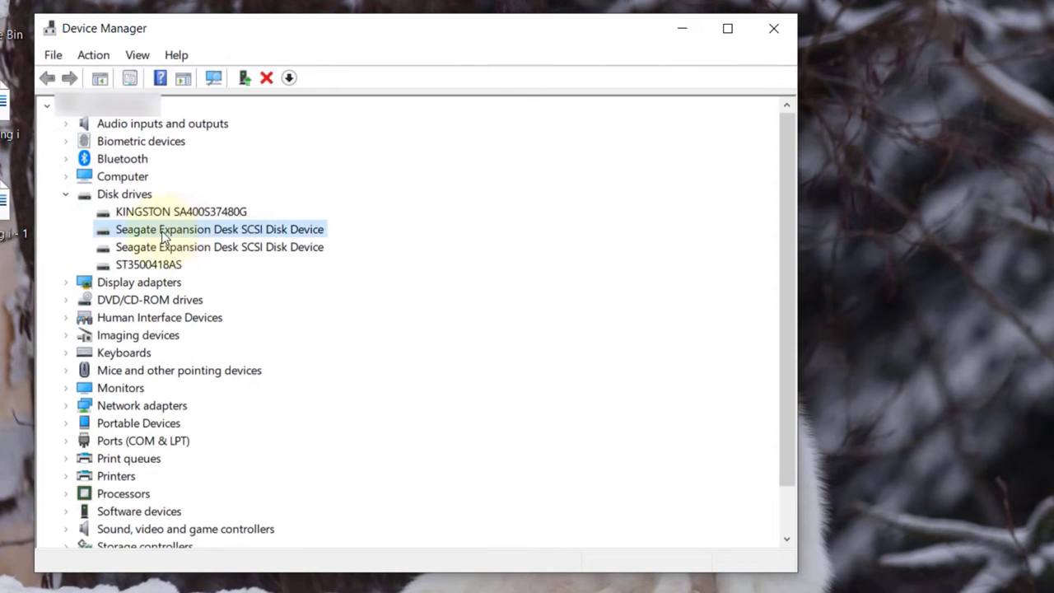
right_click(238, 235)
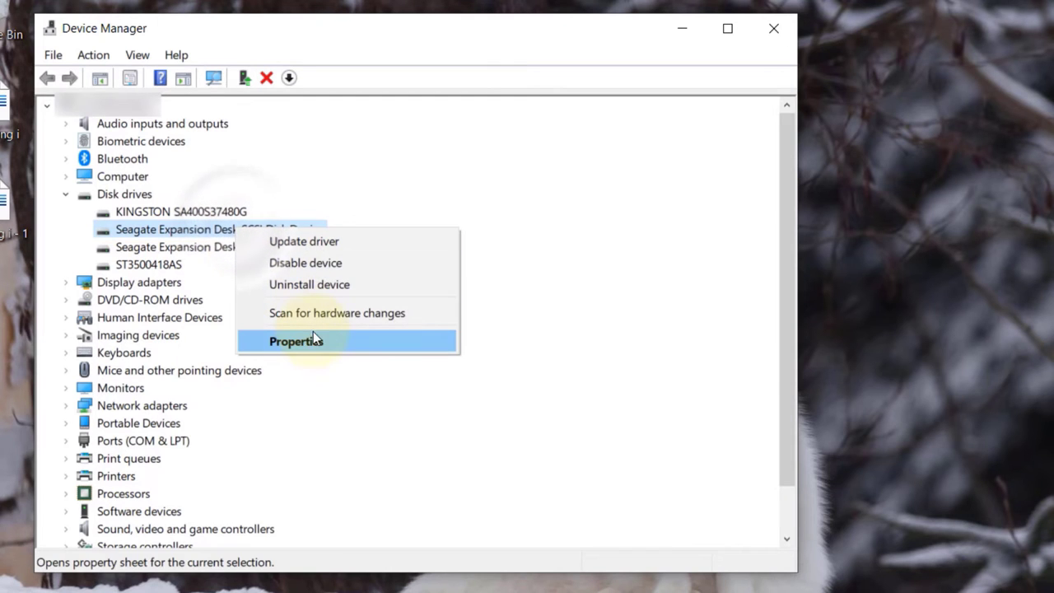
click(367, 342)
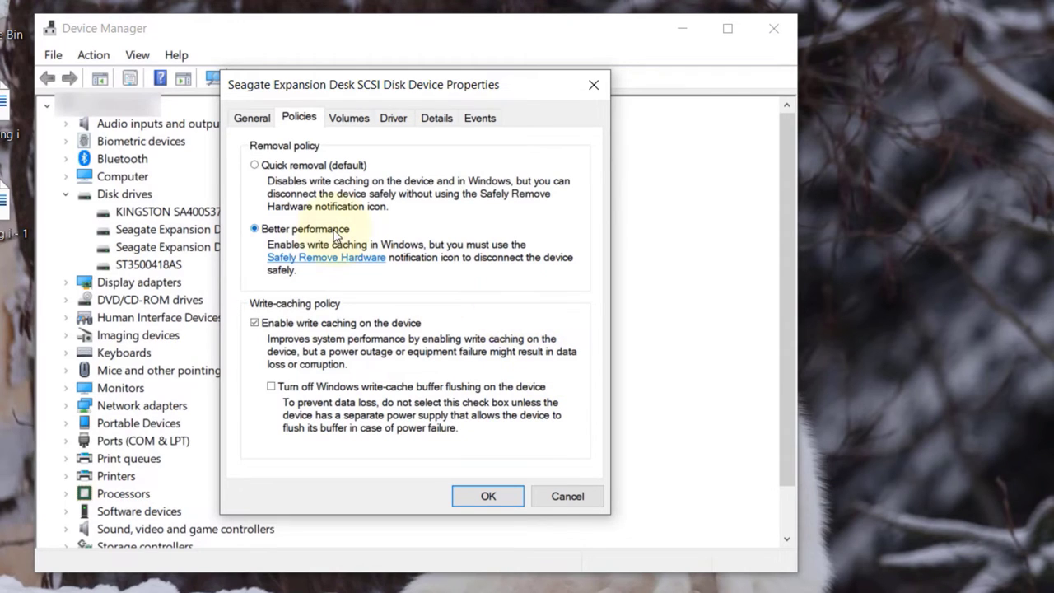
click(290, 168)
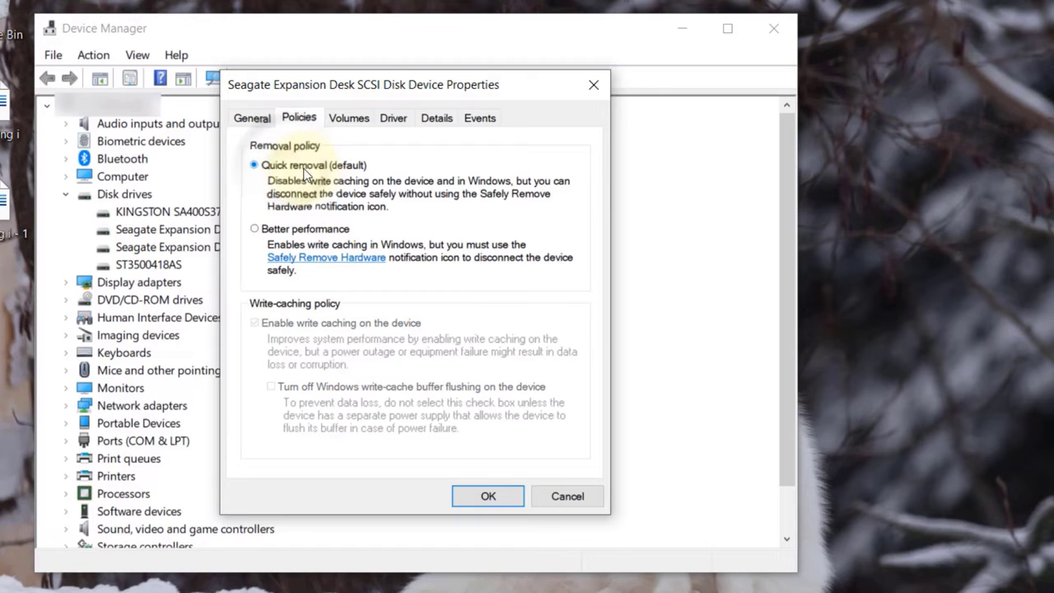
click(490, 498)
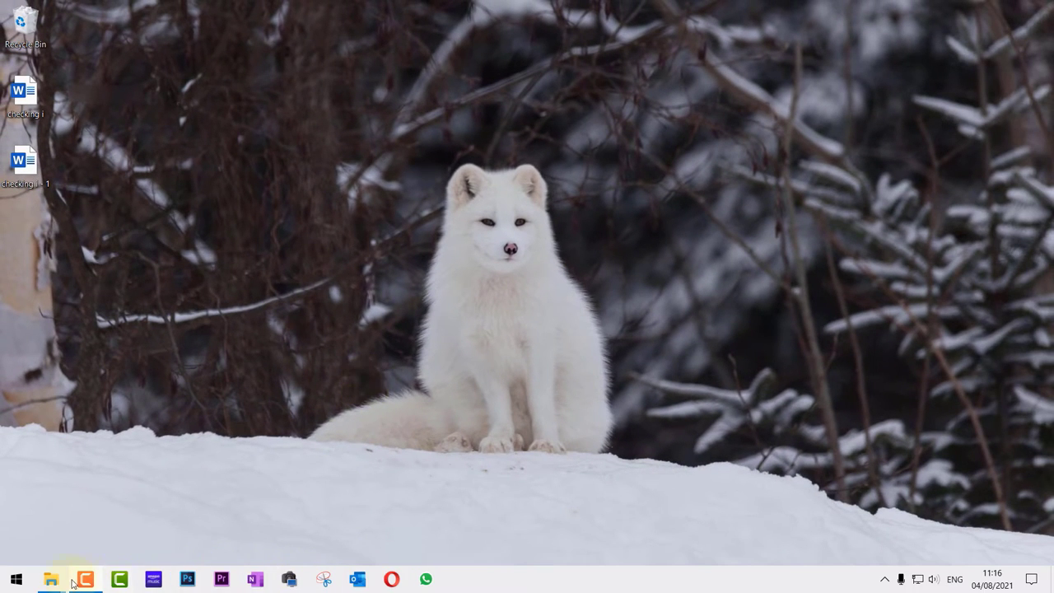
Step: Play the video 21_07_21_126 from the 07 folder window
click(51, 579)
click(333, 544)
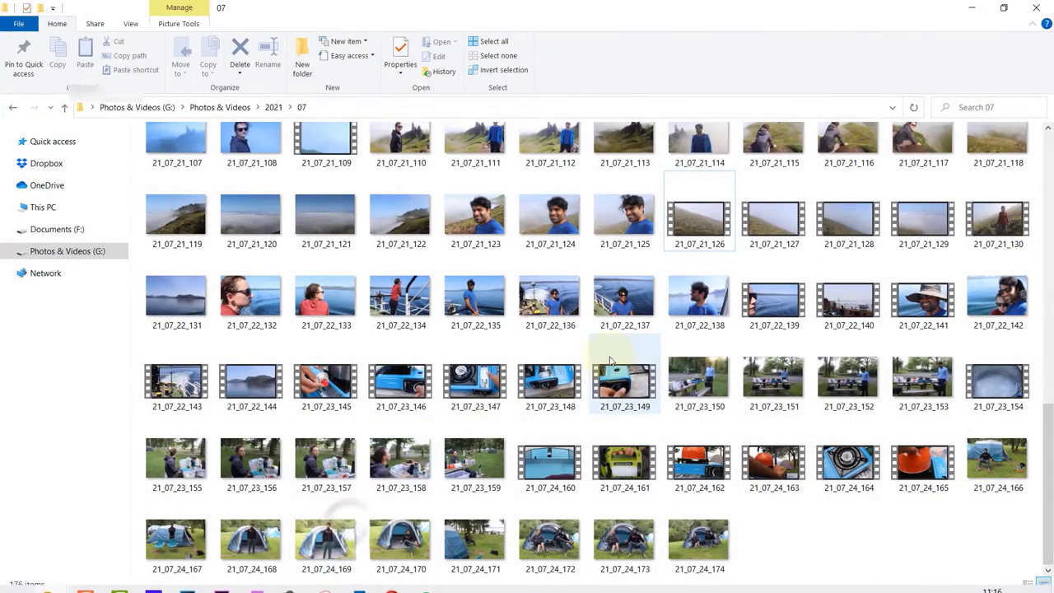
double_click(688, 216)
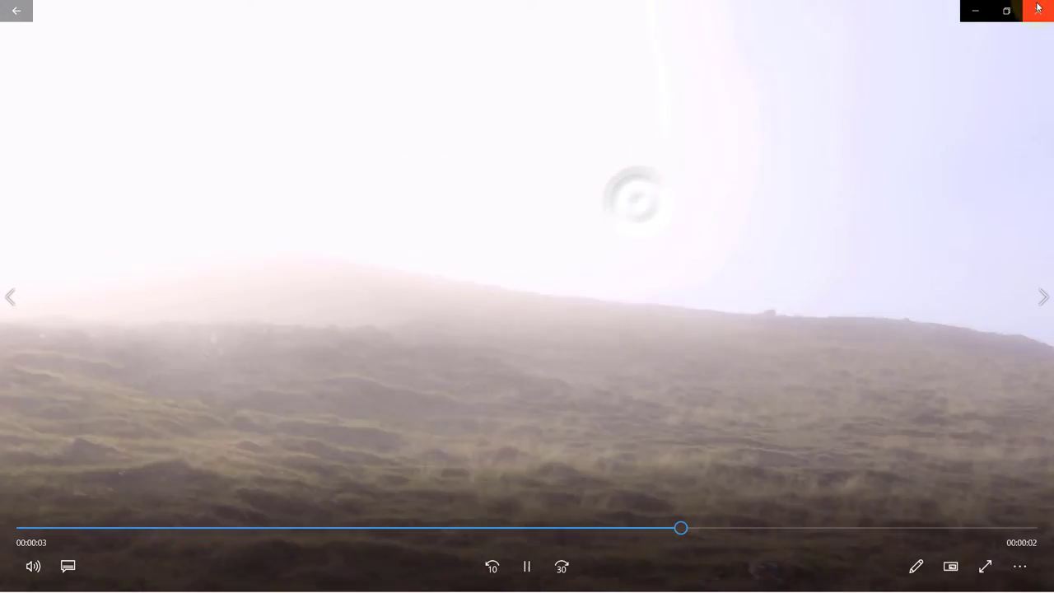
Step: Close the player and copy the video 21_07_22_140
click(1037, 8)
right_click(835, 290)
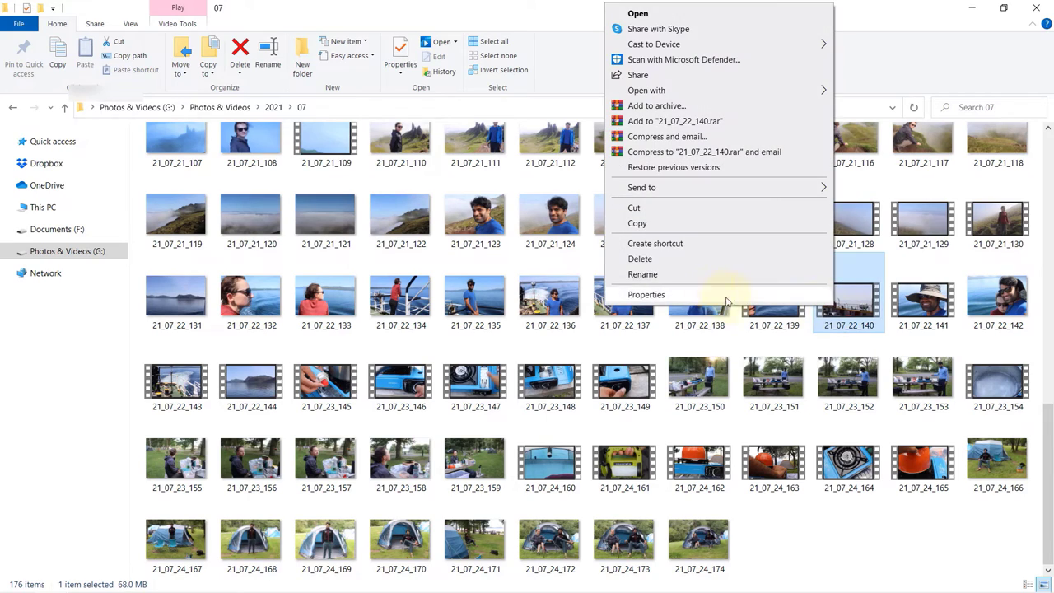
click(628, 218)
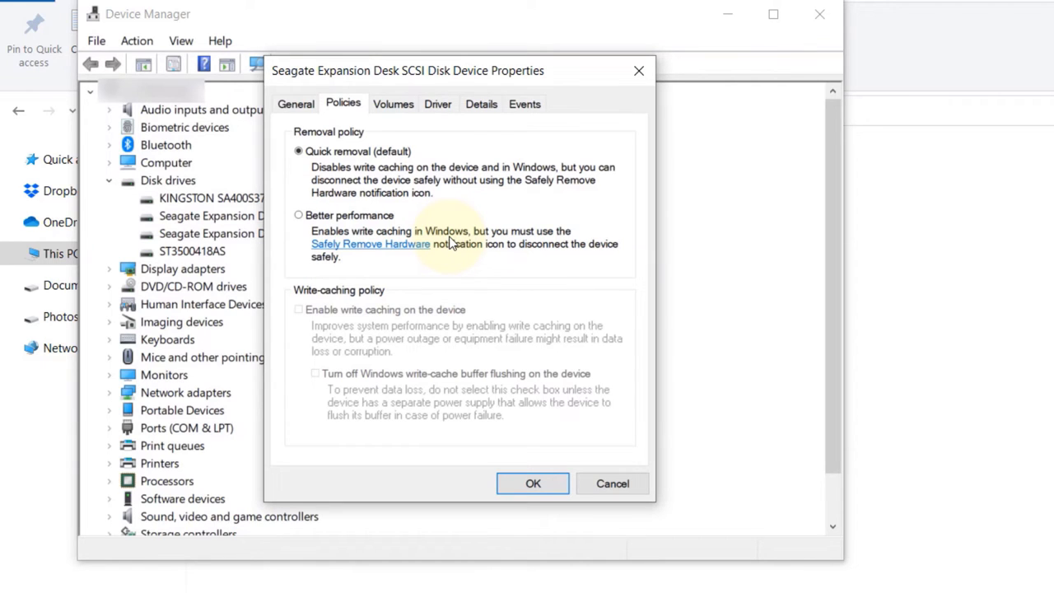
Step: Close the disk properties and reopen the Seagate drive's Properties to view its Policies tab
key(Escape)
right_click(265, 217)
click(329, 326)
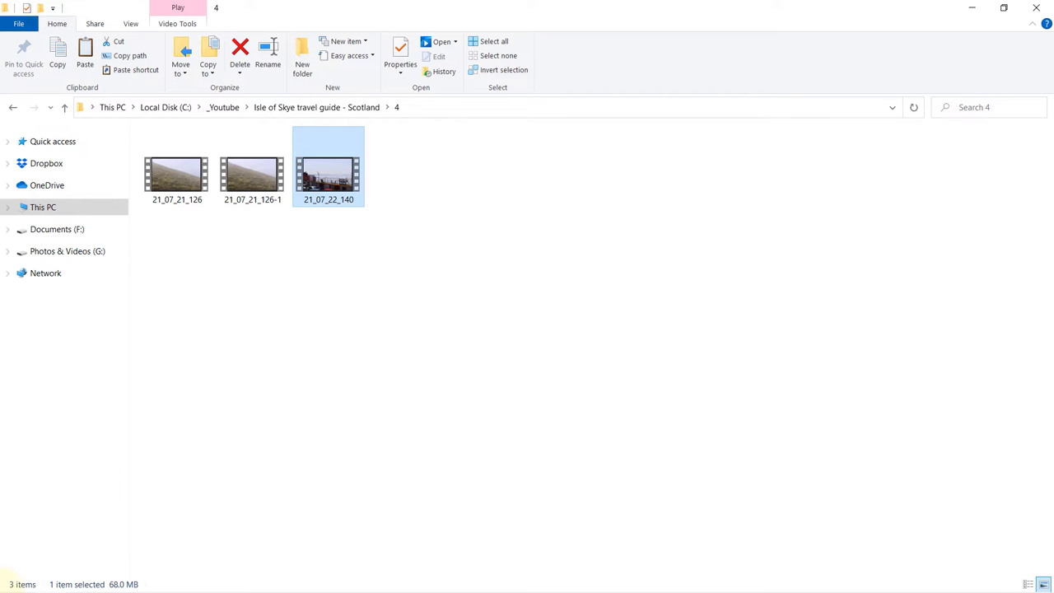
Step: Launch Disk Management from a Start search for 'parti' to view the volumes' file systems
click(15, 580)
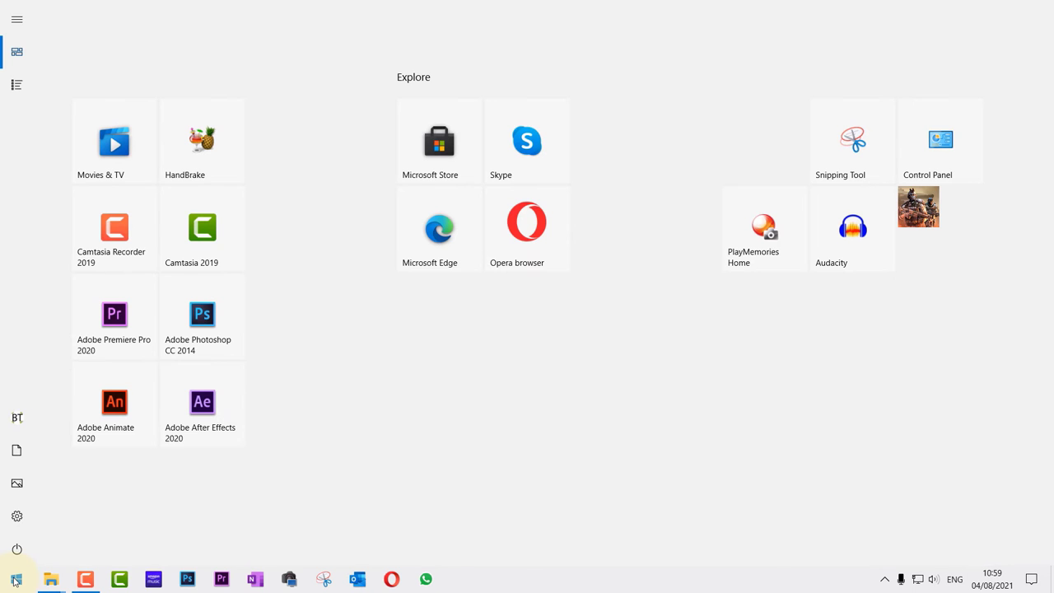
text(parti)
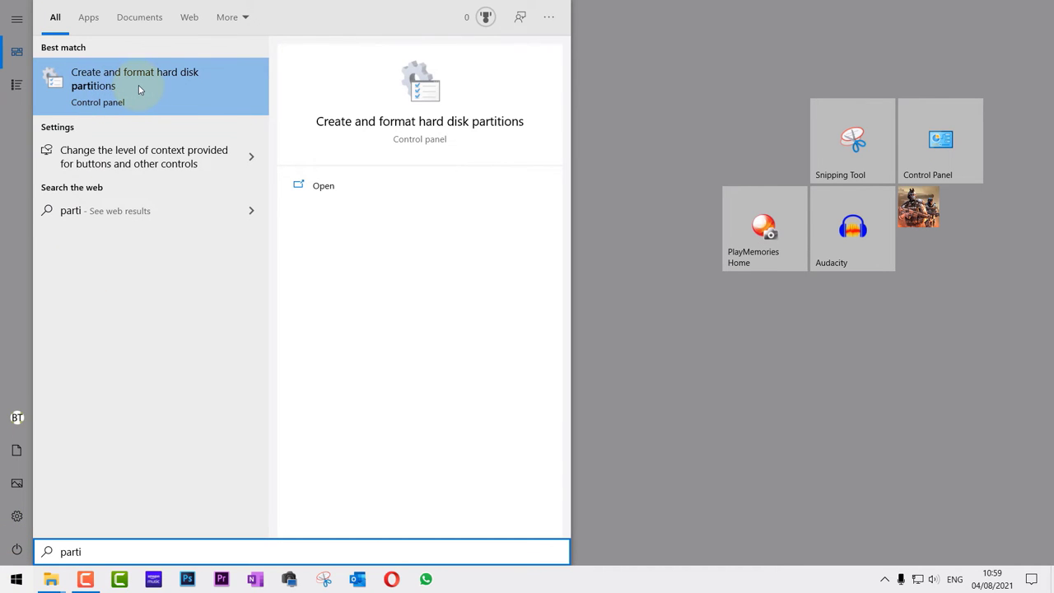
click(185, 78)
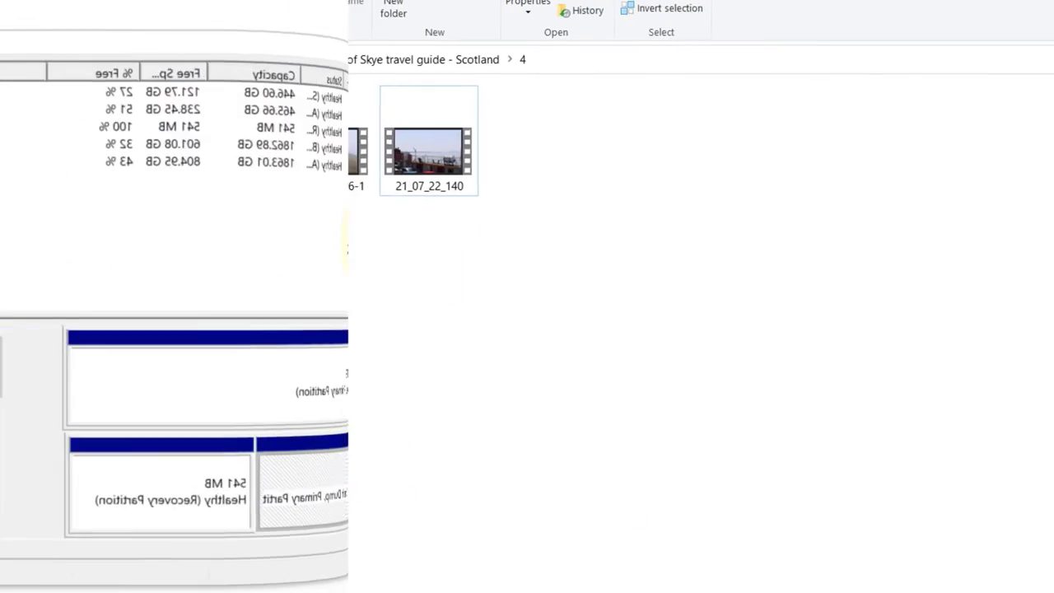
Step: Open Device Manager from the Win+X menu and expand Universal Serial Bus controllers
right_click(22, 577)
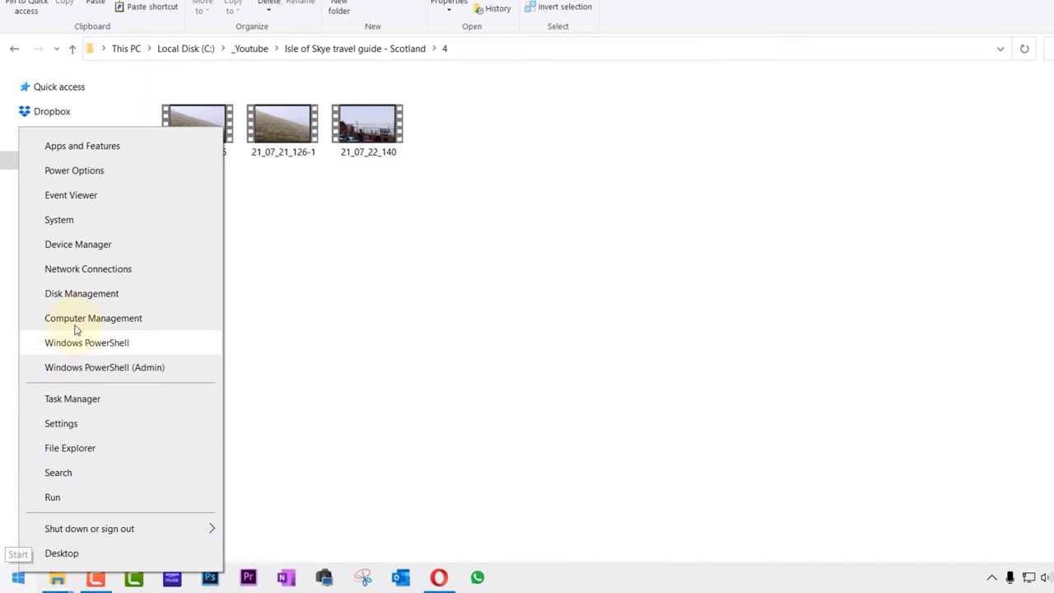
click(94, 249)
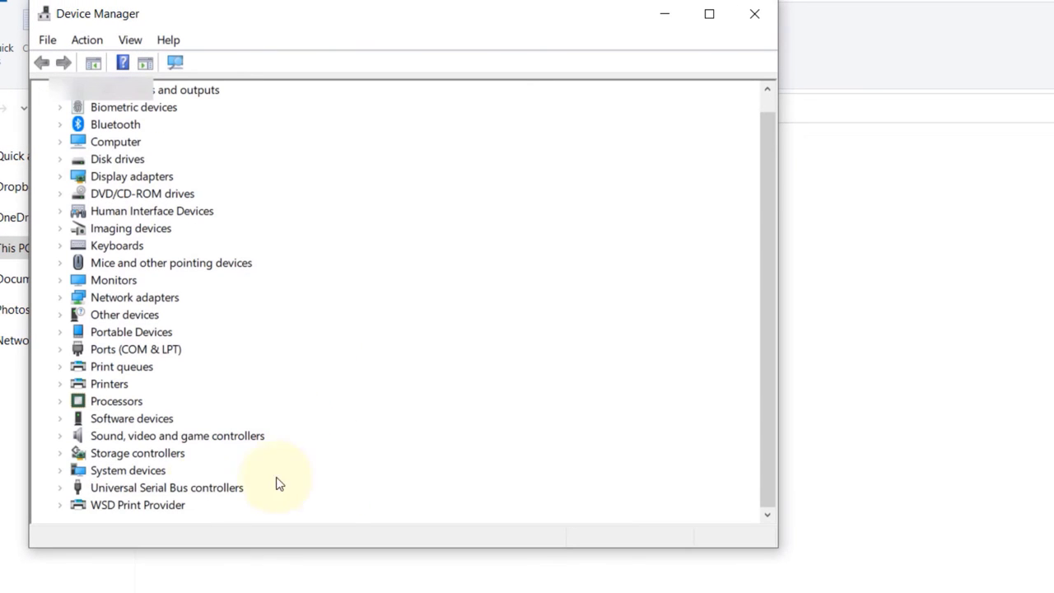
click(59, 487)
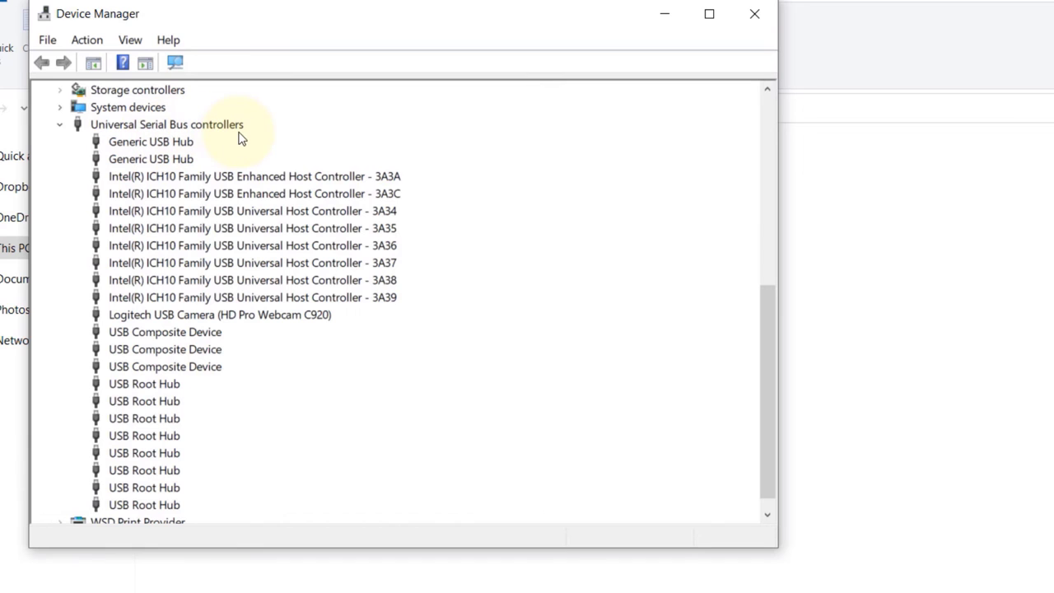
Step: Run an automatic driver search for the Generic USB Hub, confirming the best driver is installed
right_click(153, 140)
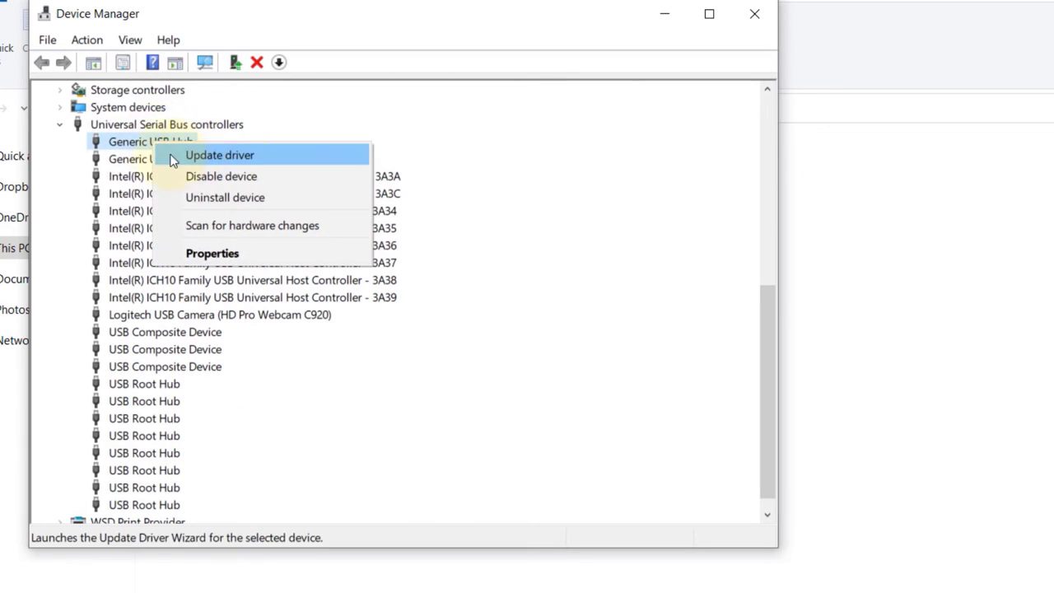
click(298, 159)
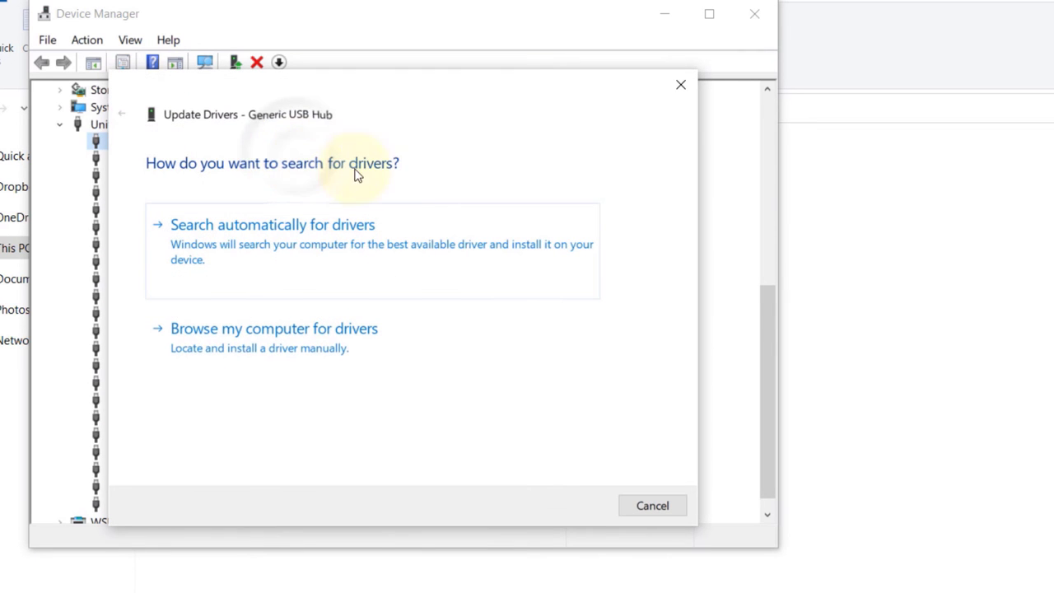
click(336, 246)
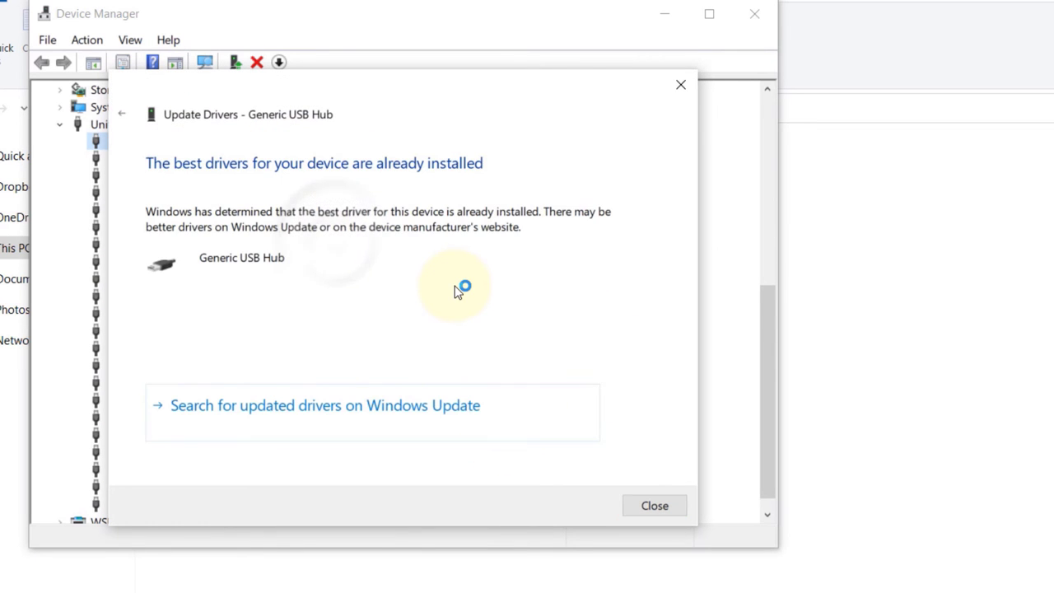
click(682, 85)
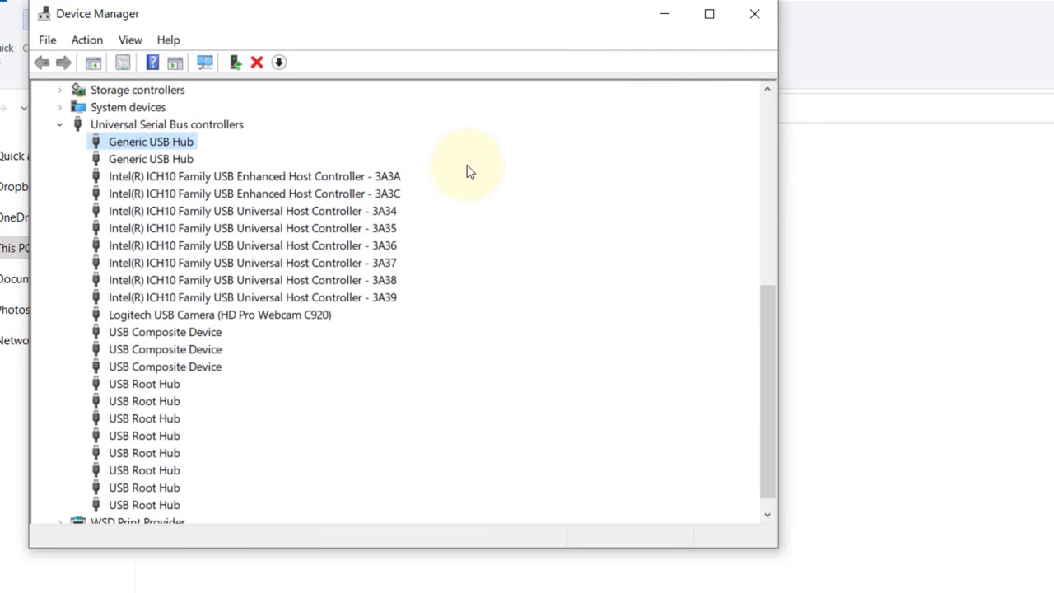